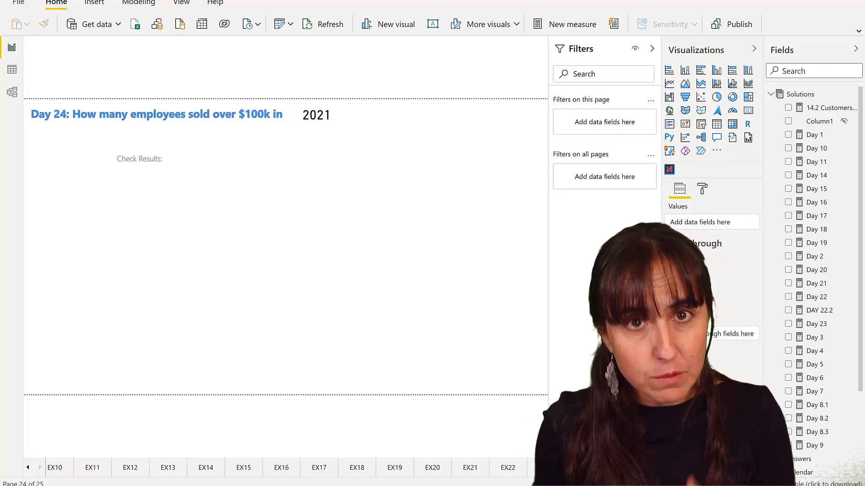
# - Create a table of employee Full Name, enlarged and placed under Check Results
pyautogui.write('sales')
pyautogui.doubleClick(786, 71)
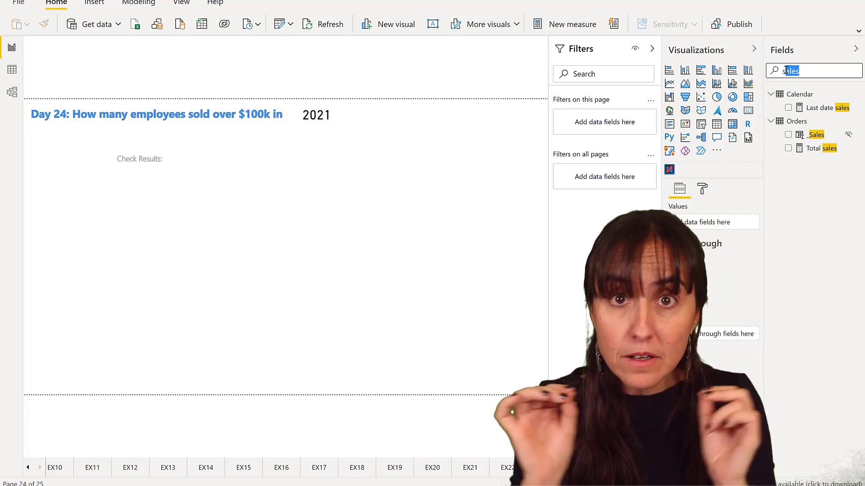
pyautogui.write('ull')
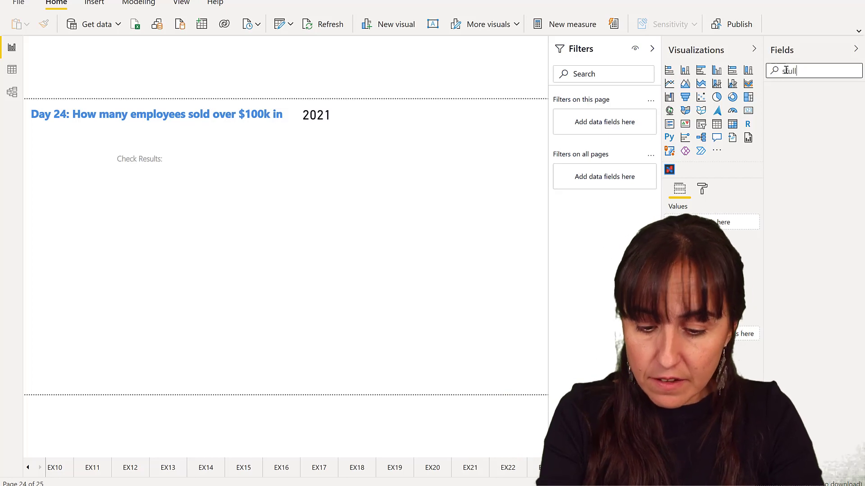
pyautogui.press('BackSpace')
pyautogui.press('BackSpace')
pyautogui.press('BackSpace')
pyautogui.press('BackSpace')
pyautogui.write('full')
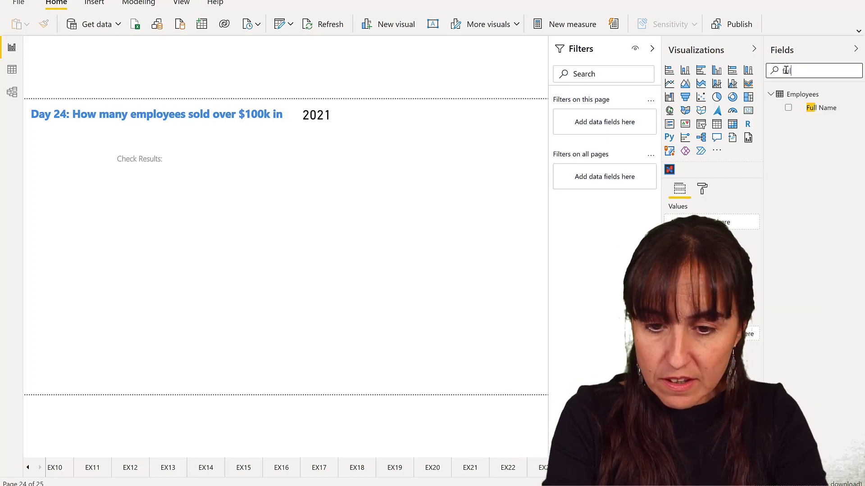
pyautogui.moveTo(820, 108); pyautogui.dragTo(119, 232)
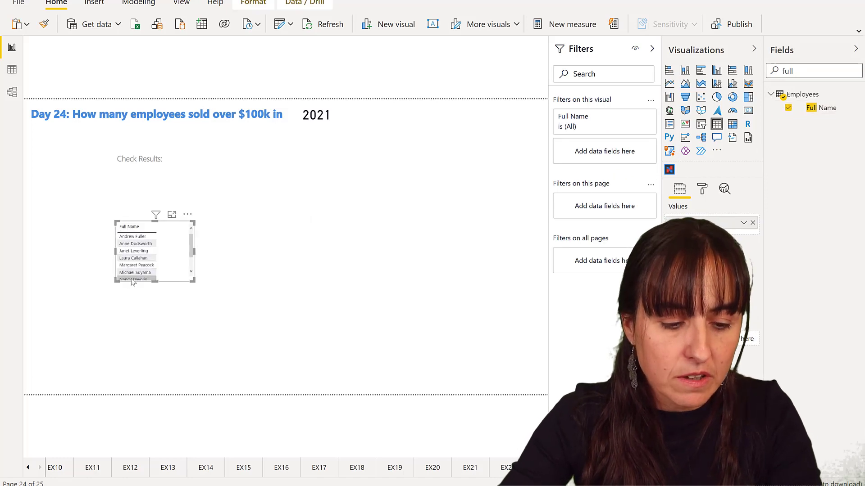
pyautogui.moveTo(193, 282); pyautogui.dragTo(317, 368)
pyautogui.moveTo(200, 295); pyautogui.dragTo(151, 256)
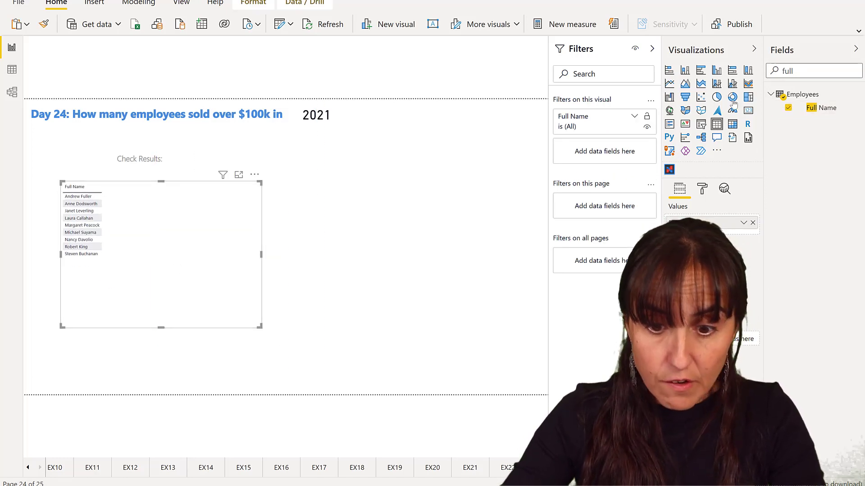
# - Add the Total sales measure as a second column of the employee table
pyautogui.moveTo(808, 71); pyautogui.dragTo(762, 73)
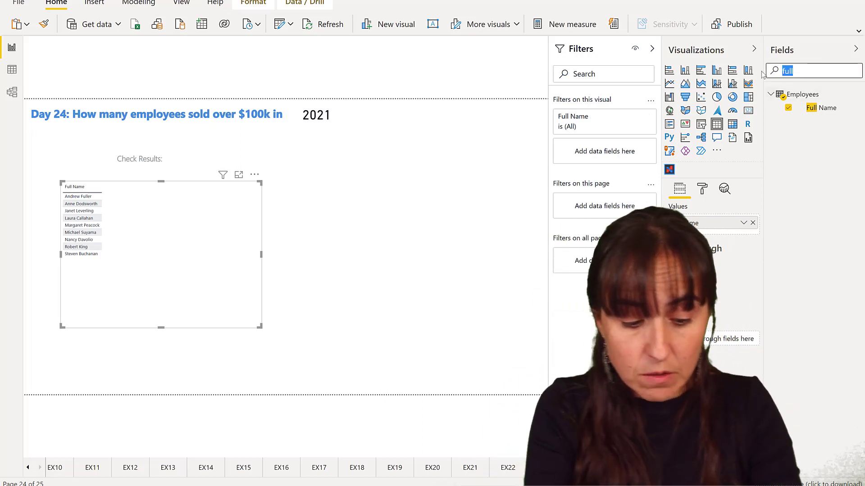
pyautogui.write('sale')
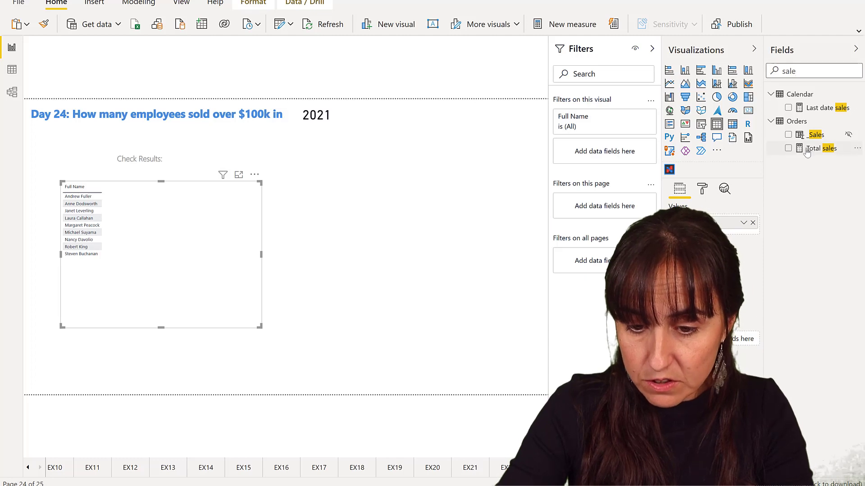
pyautogui.moveTo(797, 156); pyautogui.dragTo(128, 243)
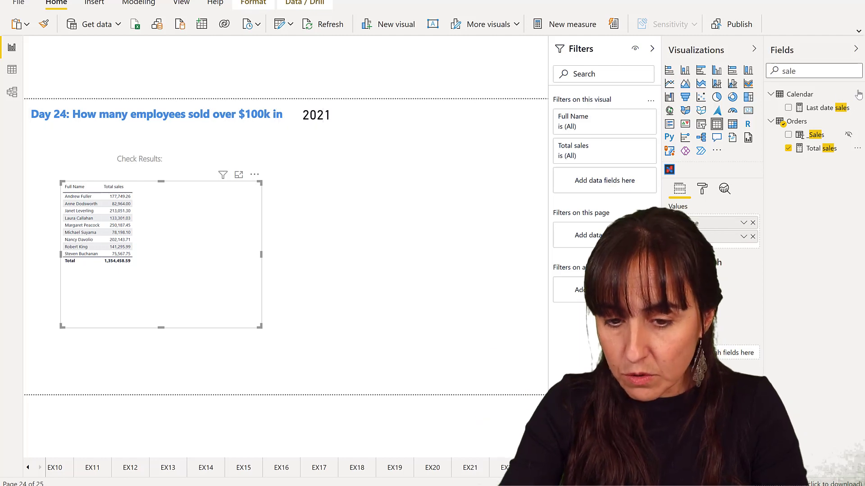
pyautogui.doubleClick(806, 70)
pyautogui.write('year')
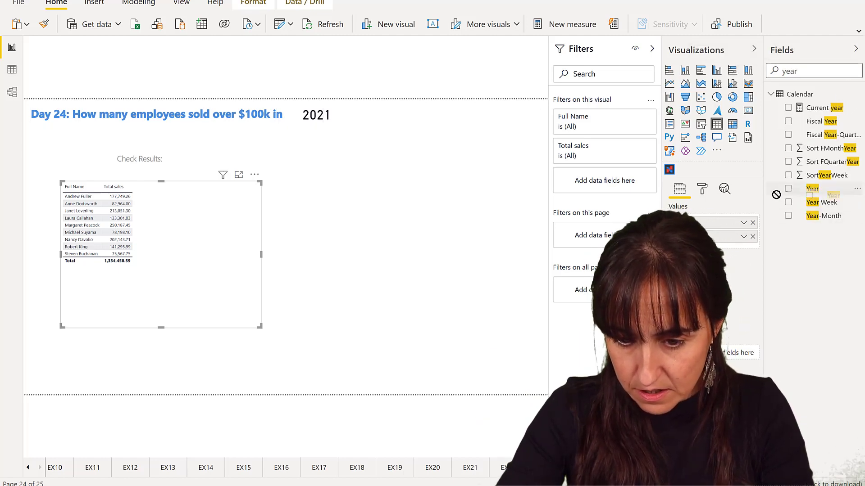
# - Add Year as a column and filter the table to Year is 2021
pyautogui.moveTo(776, 190); pyautogui.dragTo(166, 233)
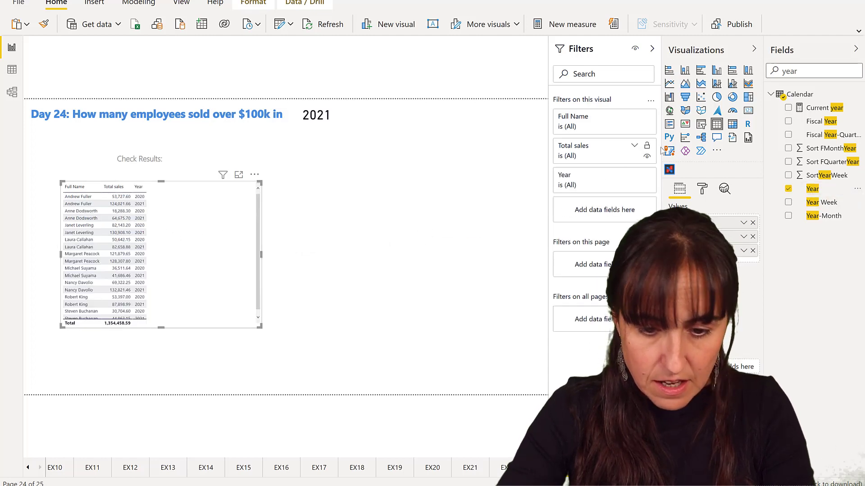
pyautogui.click(634, 177)
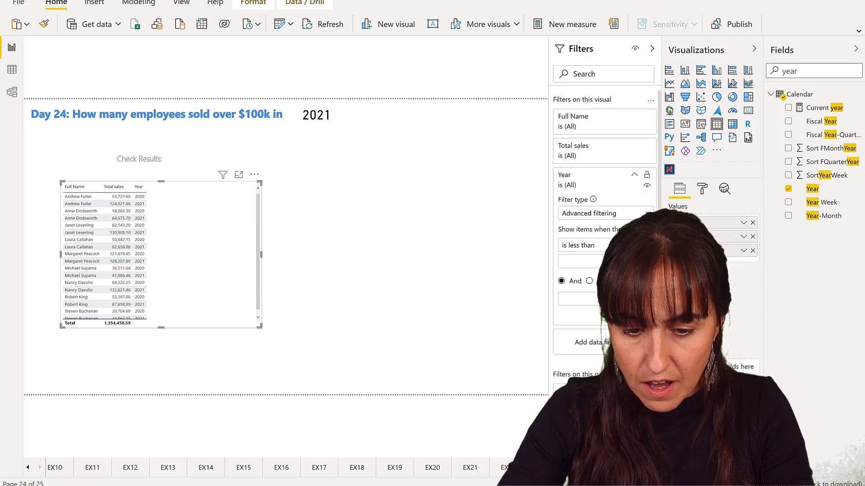
pyautogui.click(598, 249)
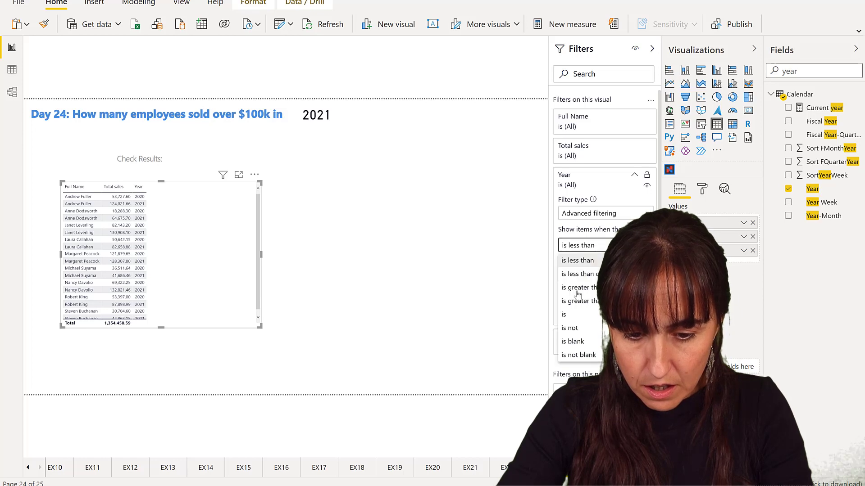
pyautogui.click(572, 312)
pyautogui.click(574, 261)
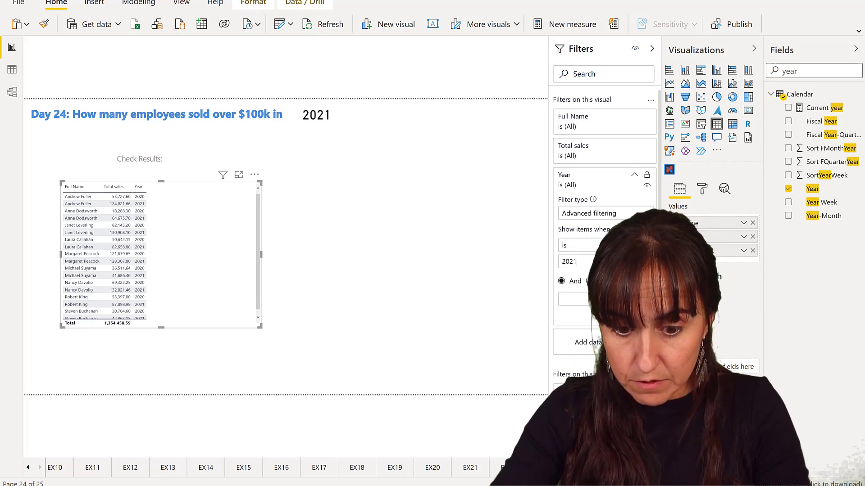
pyautogui.press('Return')
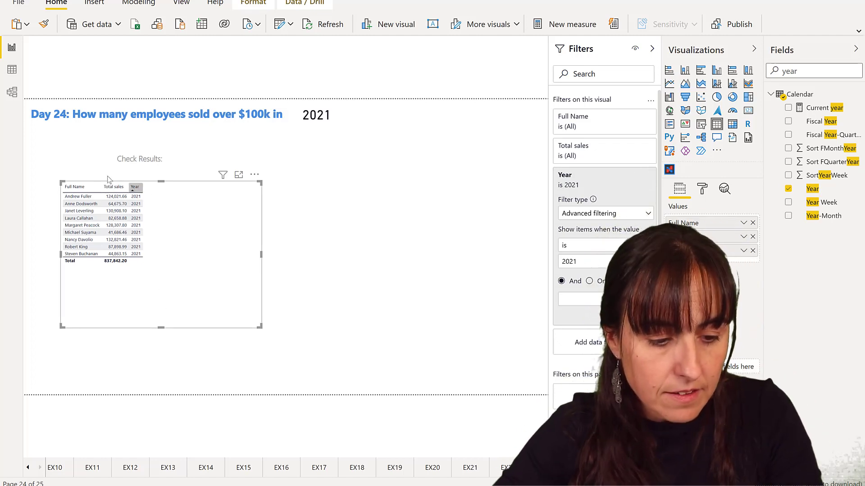
# - Sort by Total sales and filter Total sales to greater than 100000
pyautogui.click(114, 188)
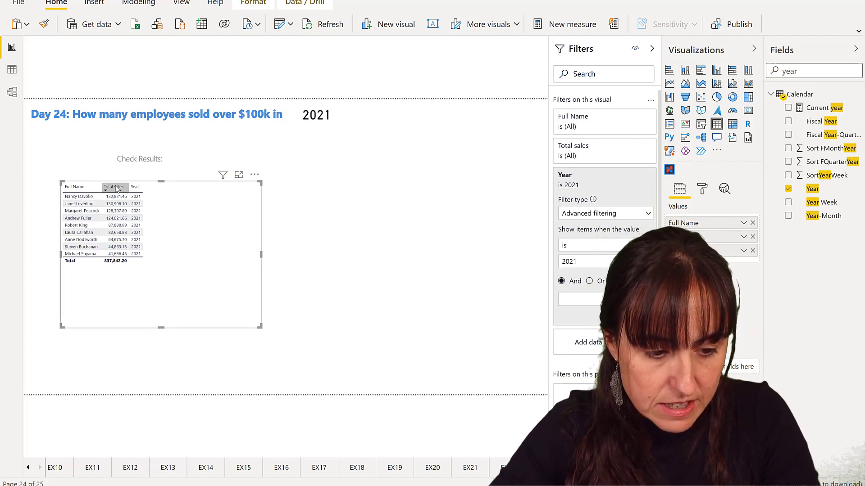
pyautogui.click(634, 145)
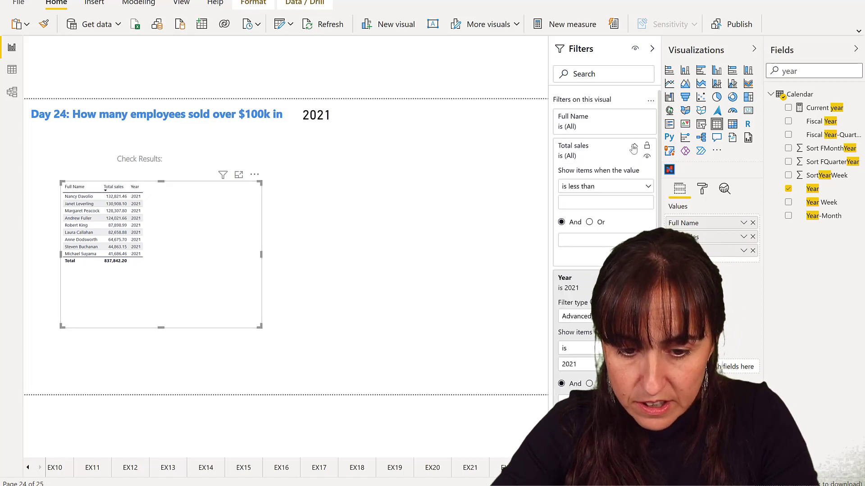
pyautogui.click(591, 187)
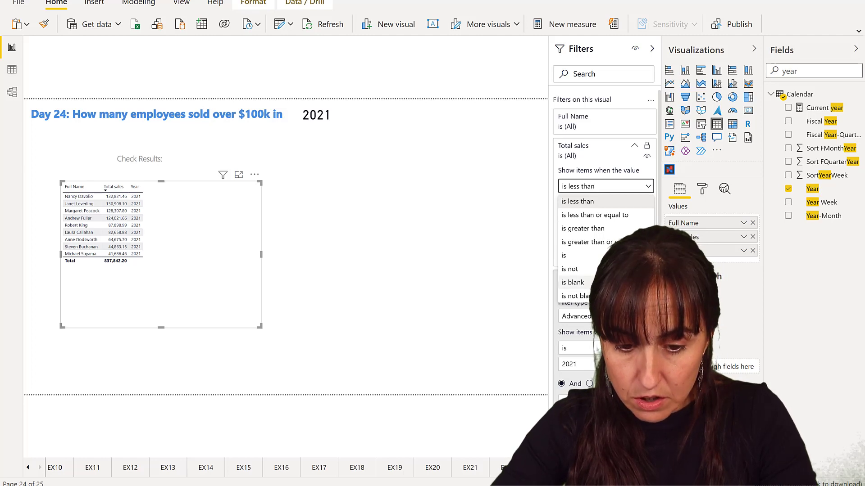
pyautogui.click(583, 228)
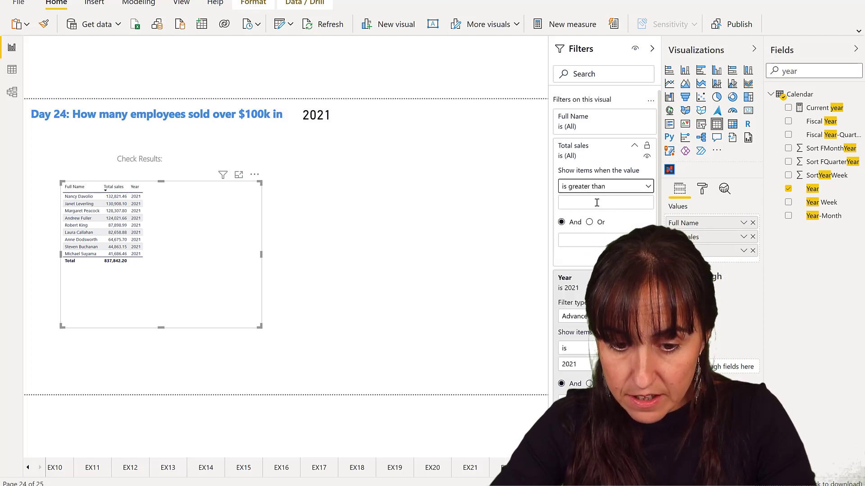
pyautogui.click(601, 200)
pyautogui.write('100000')
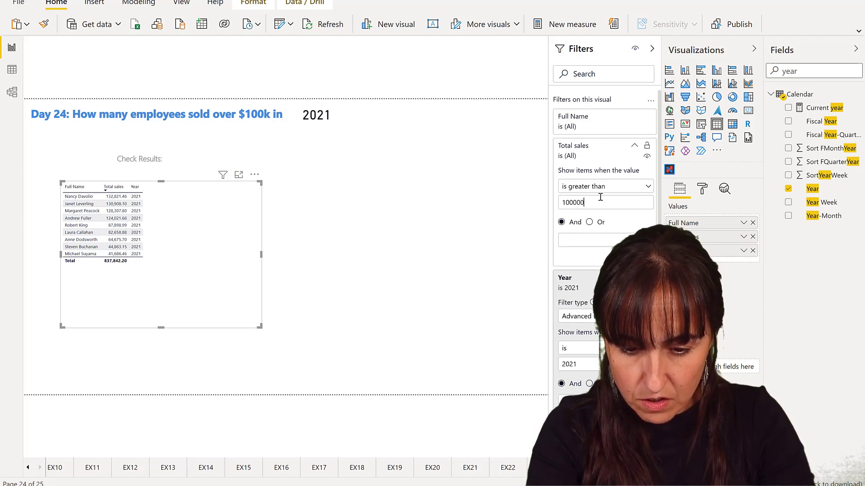
pyautogui.press('Return')
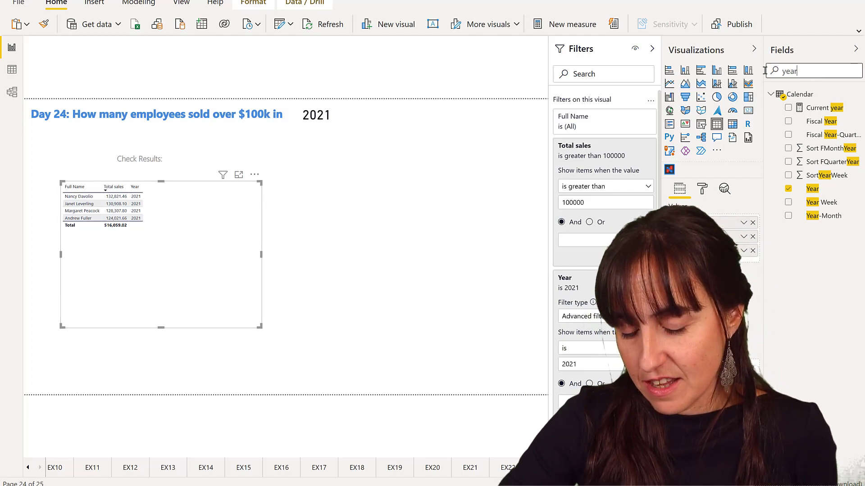
# - Create a new measure named 'Day 24' in the Solutions table
pyautogui.hotkey('ctrl', 'a')
pyautogui.press('BackSpace')
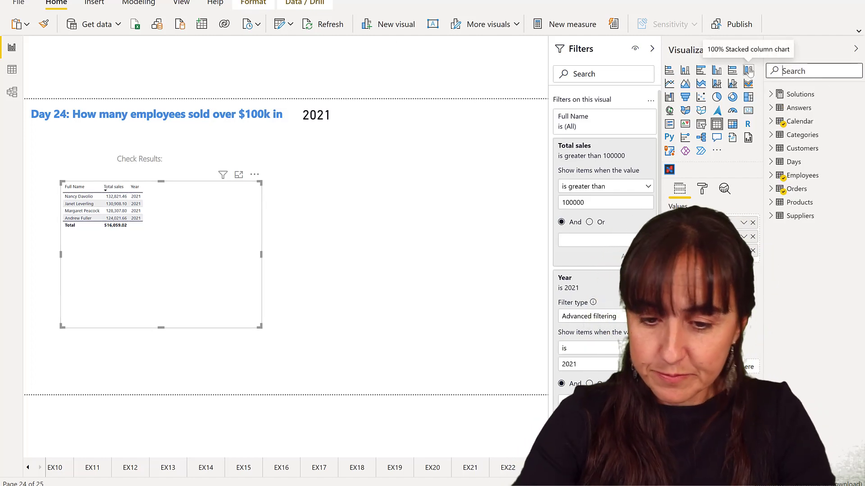
pyautogui.rightClick(808, 101)
pyautogui.click(191, 181)
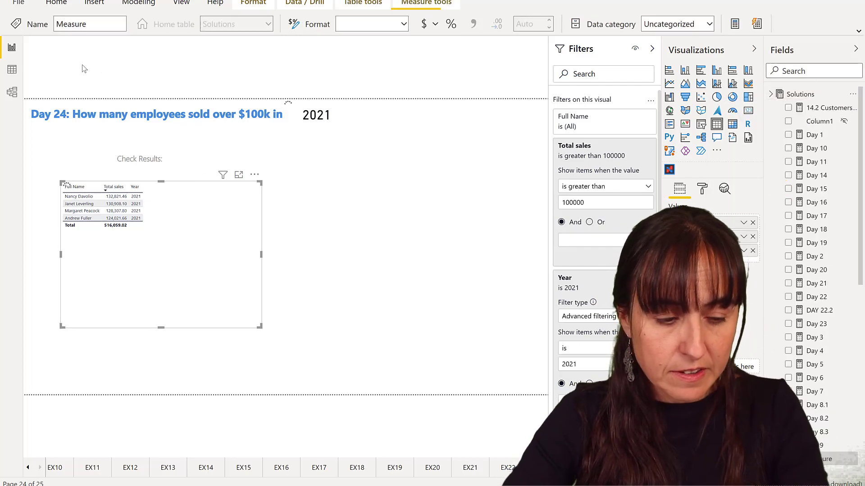
pyautogui.write('Day 24 ')
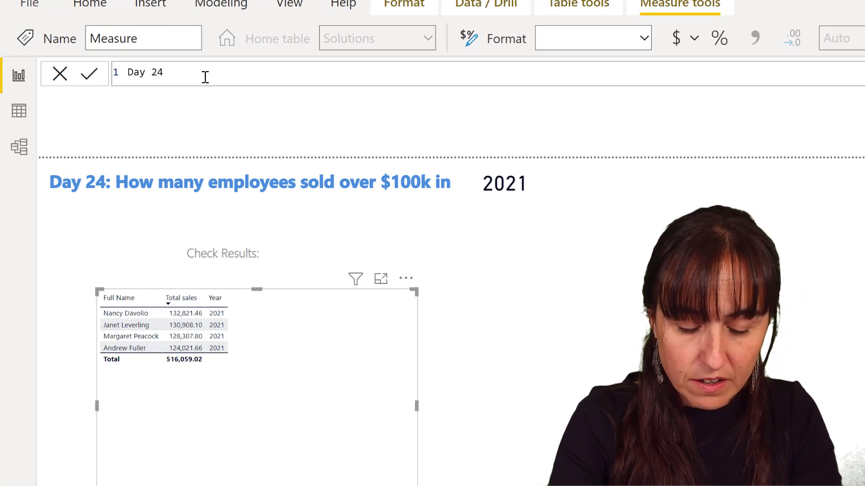
pyautogui.write('=')
pyautogui.hotkey('shift', 'Return')
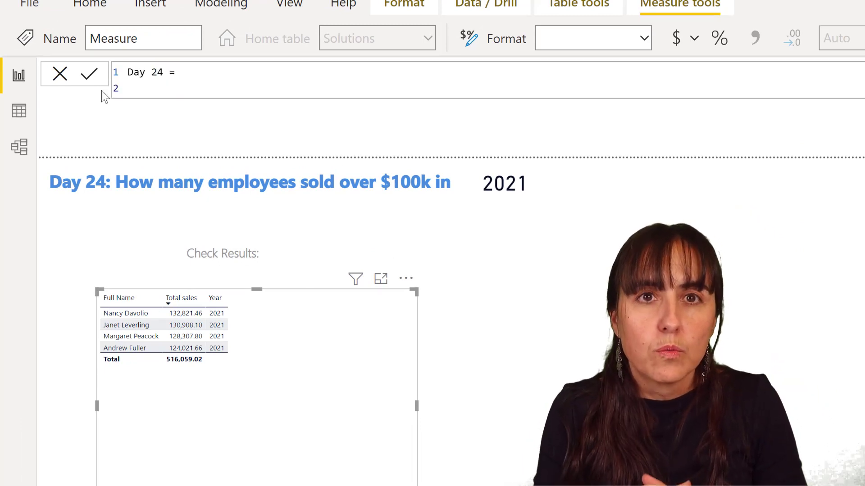
# - Define VAR currentYear = YEAR(TODAY()) and add the return line below it
pyautogui.write('VAR')
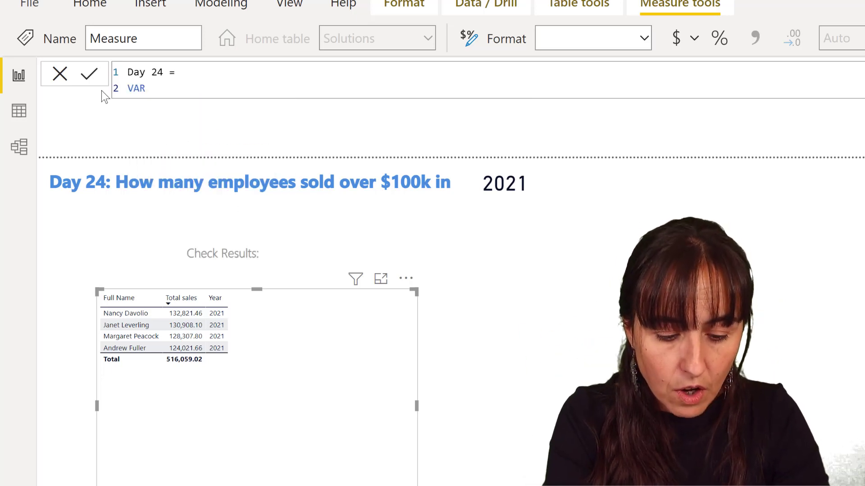
pyautogui.write(' current')
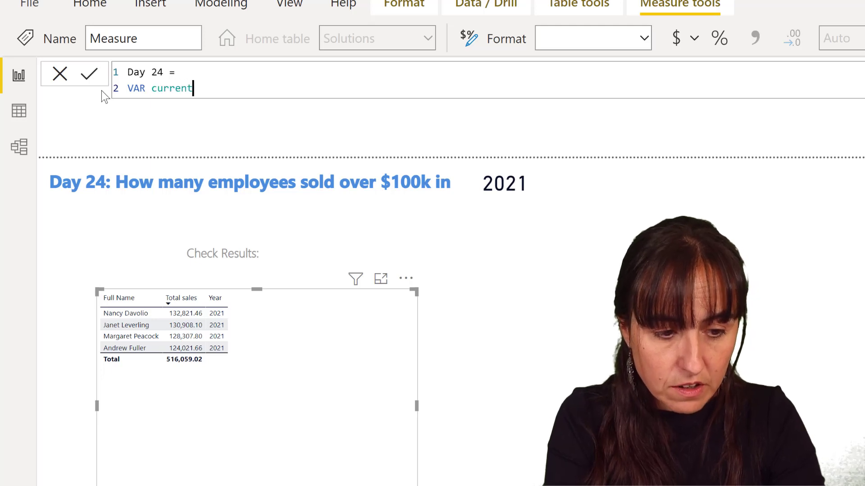
pyautogui.write('Year = ')
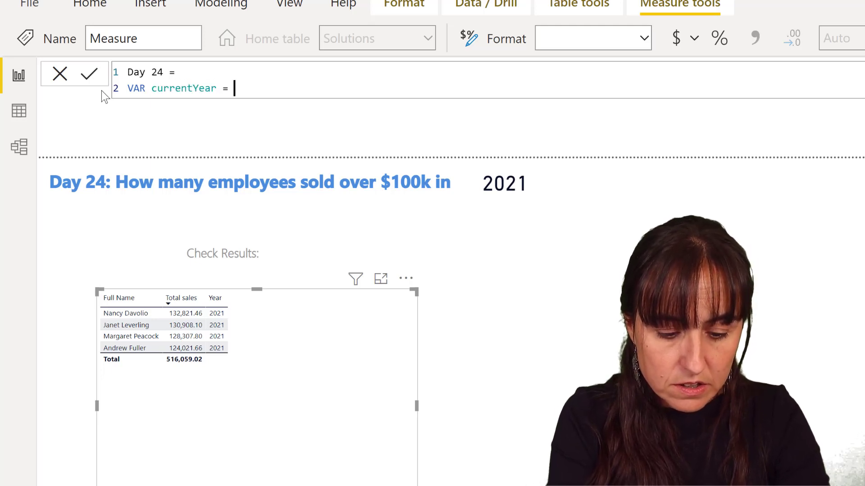
pyautogui.write('year')
pyautogui.press('Tab')
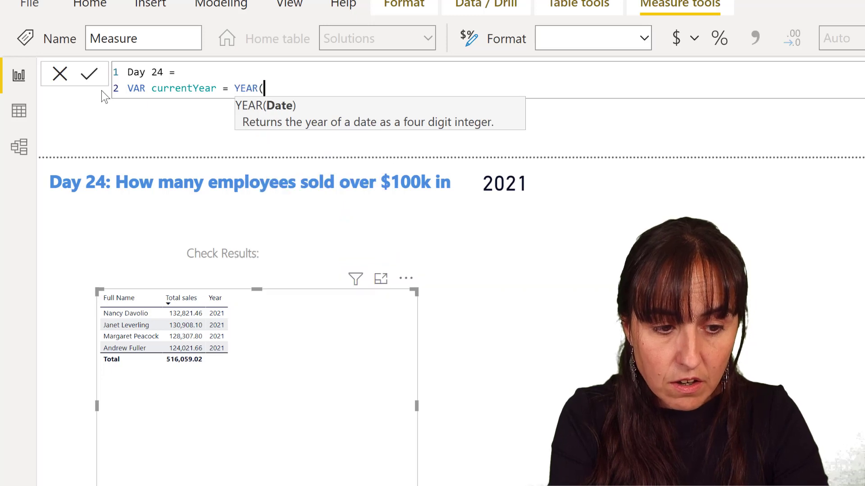
pyautogui.write('tod')
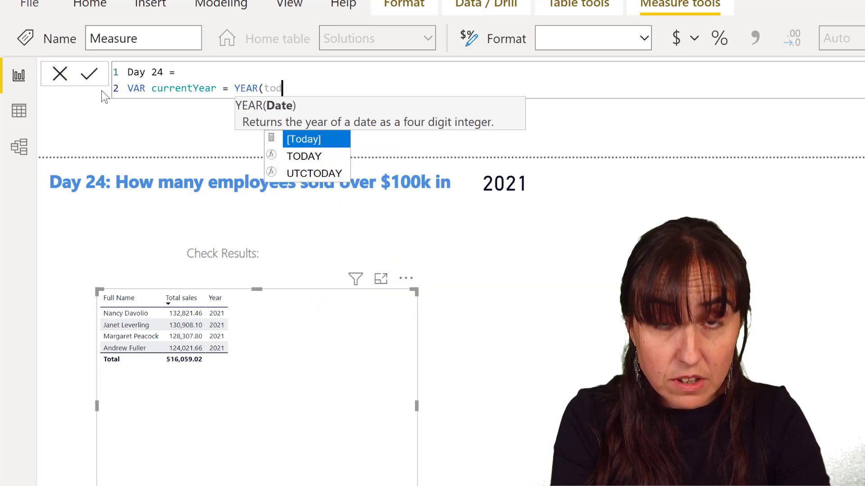
pyautogui.press('Down')
pyautogui.press('Tab')
pyautogui.write('))')
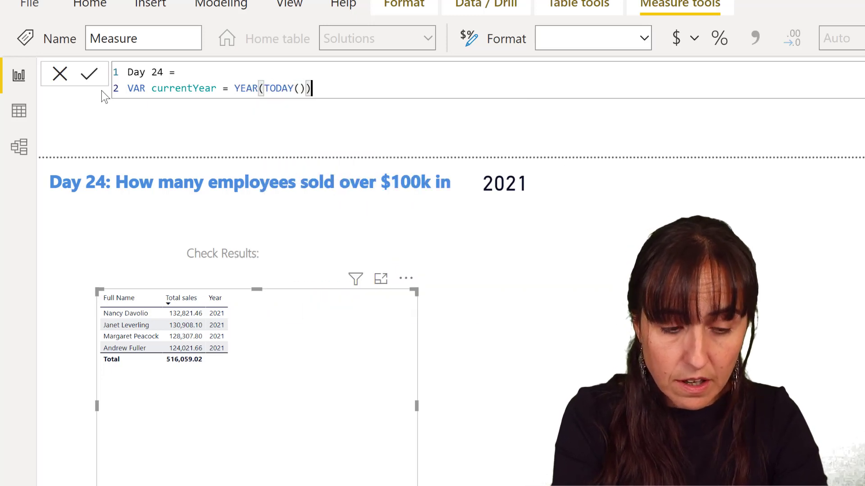
pyautogui.press('Return')
pyautogui.write('retr')
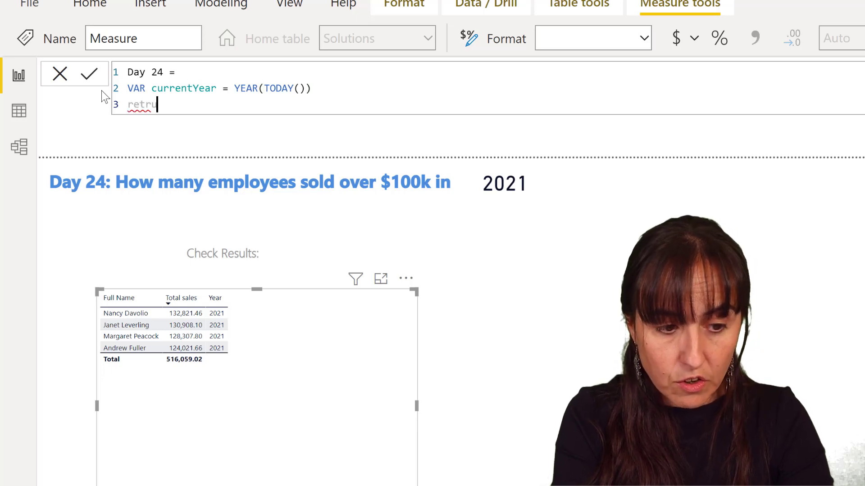
pyautogui.press('BackSpace')
pyautogui.write('urn')
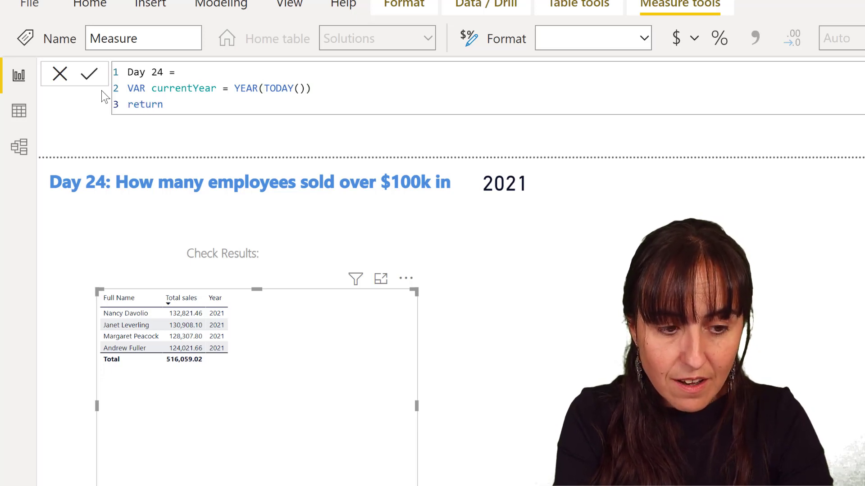
pyautogui.press('Return')
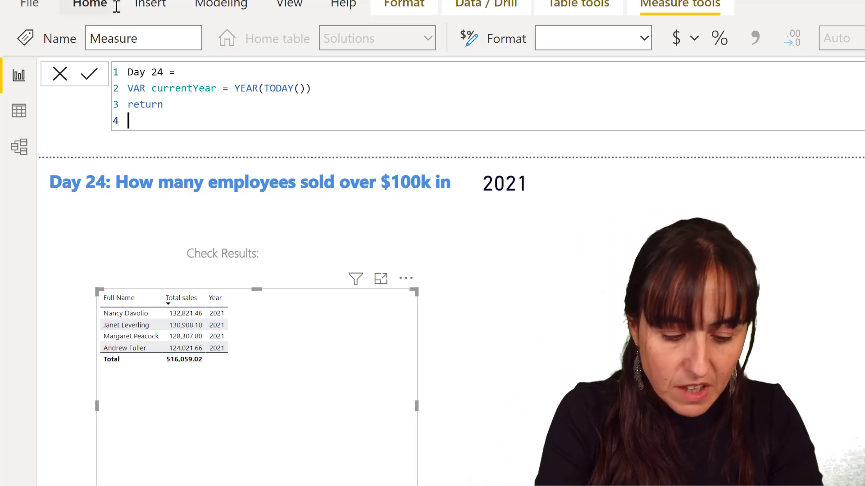
# - Begin the return expression with COUNTROWS( on its own line
pyautogui.write('con')
pyautogui.press('BackSpace')
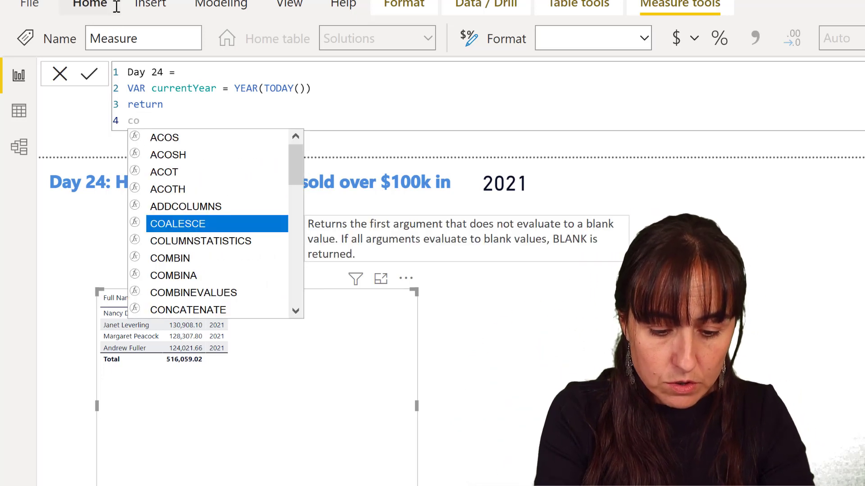
pyautogui.write('un')
pyautogui.press('Down')
pyautogui.press('Down')
pyautogui.press('Down')
pyautogui.press('Down')
pyautogui.press('Tab')
pyautogui.write('(')
pyautogui.hotkey('shift', 'Return')
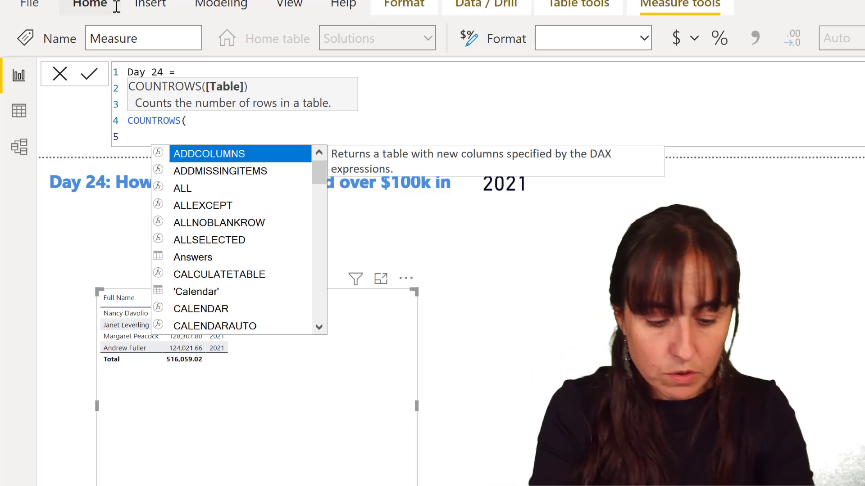
# - Count FILTER(VALUES(Employees[EmployeeID]), [Total sales]>100000) inside COUNTROWS
pyautogui.write('fi')
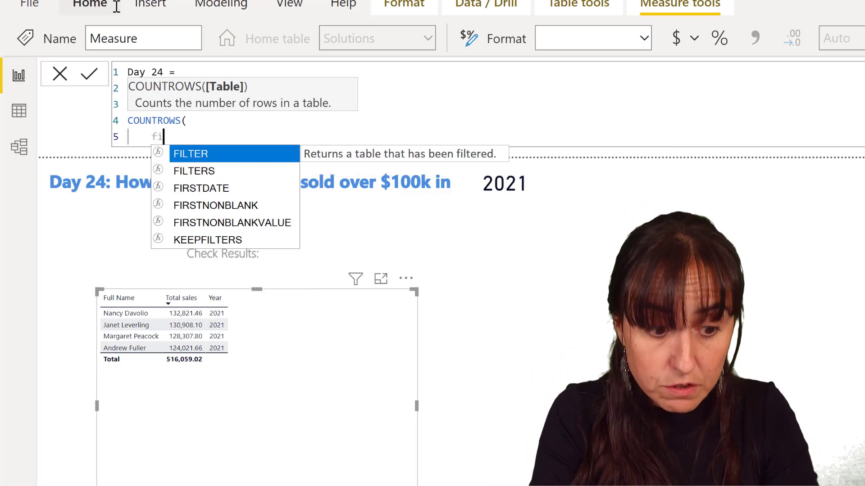
pyautogui.press('Tab')
pyautogui.hotkey('shift', 'Return')
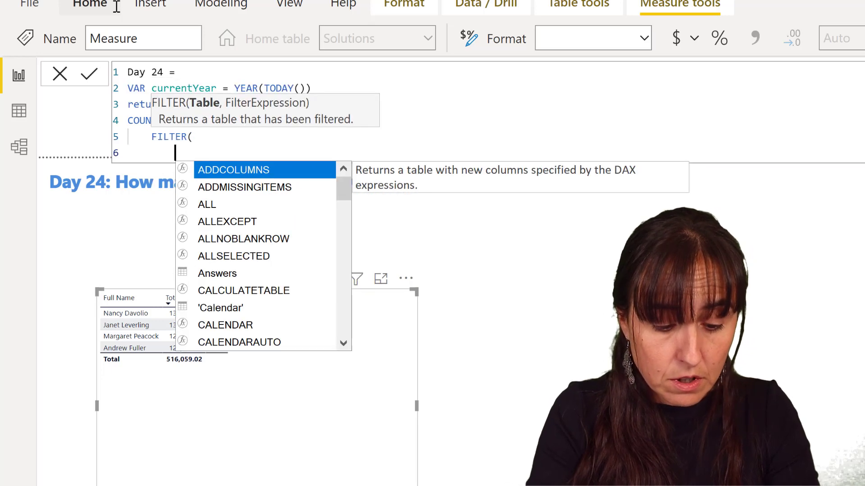
pyautogui.write('values')
pyautogui.press('Tab')
pyautogui.write('em')
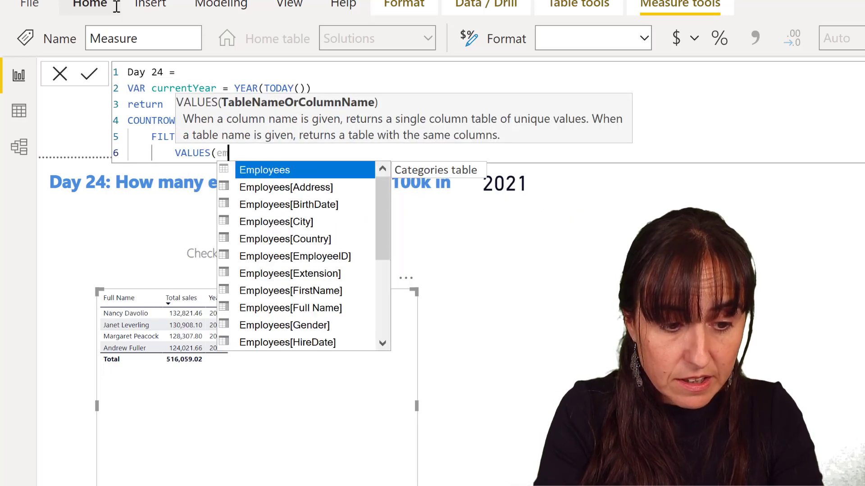
pyautogui.press('Down')
pyautogui.press('Down')
pyautogui.press('Down')
pyautogui.press('Down')
pyautogui.press('Down')
pyautogui.press('Tab')
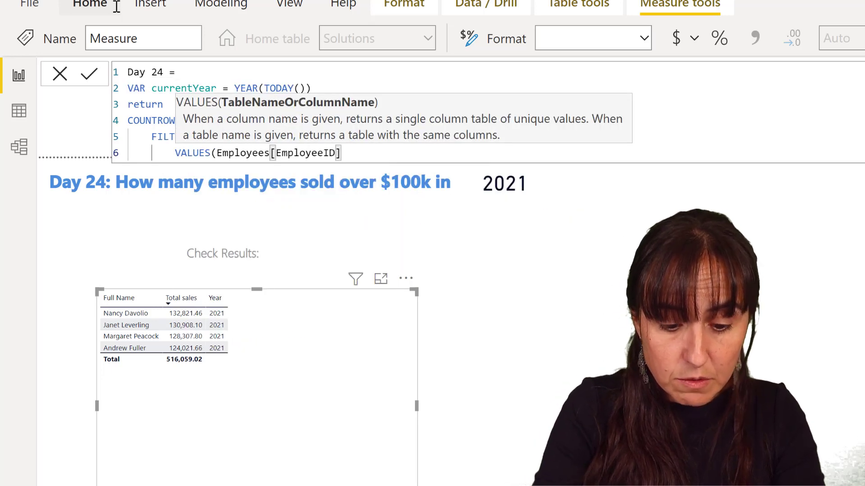
pyautogui.write('),')
pyautogui.hotkey('shift', 'Return')
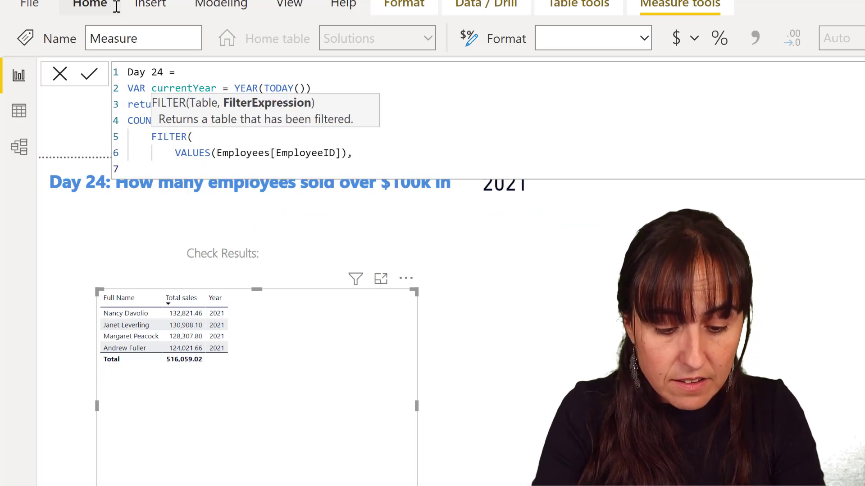
pyautogui.write('[to')
pyautogui.press('Down')
pyautogui.press('Tab')
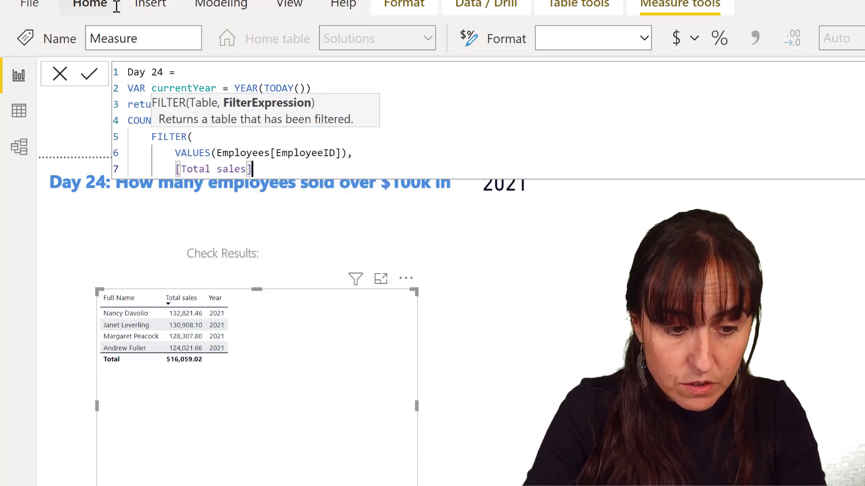
pyautogui.write('>100')
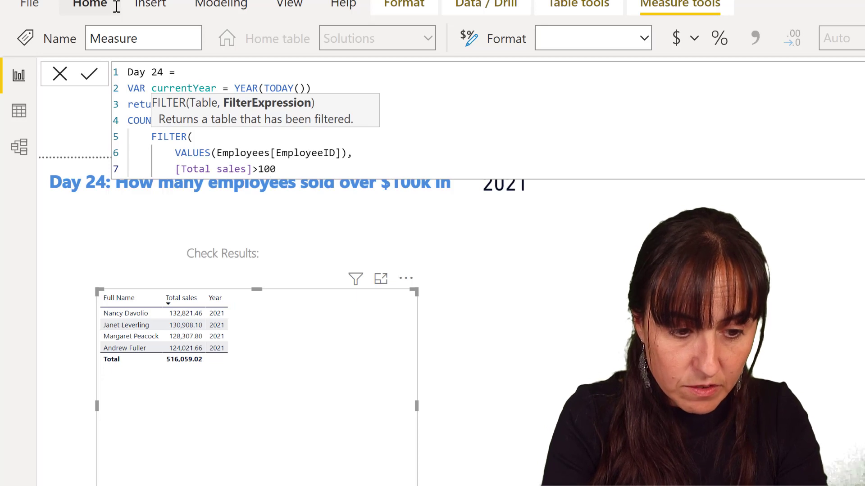
pyautogui.write('000')
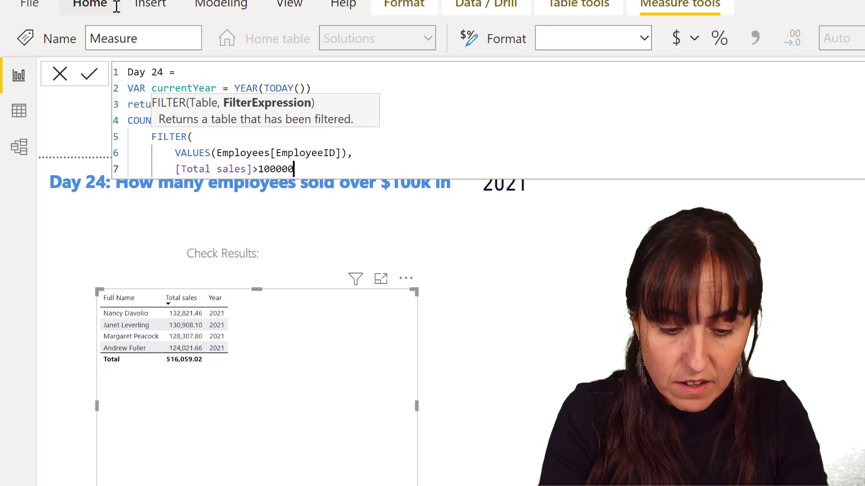
pyautogui.write(')')
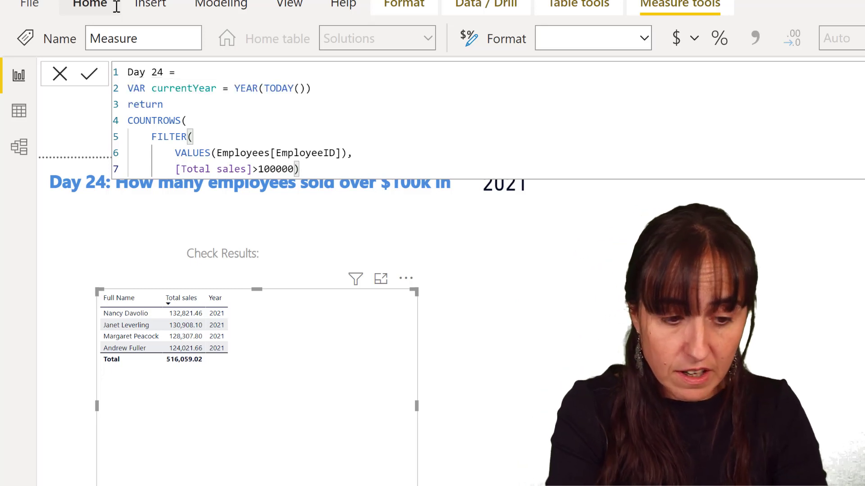
# - Wrap the employee count in CALCULATE( after return, ready for a second argument
pyautogui.write(')')
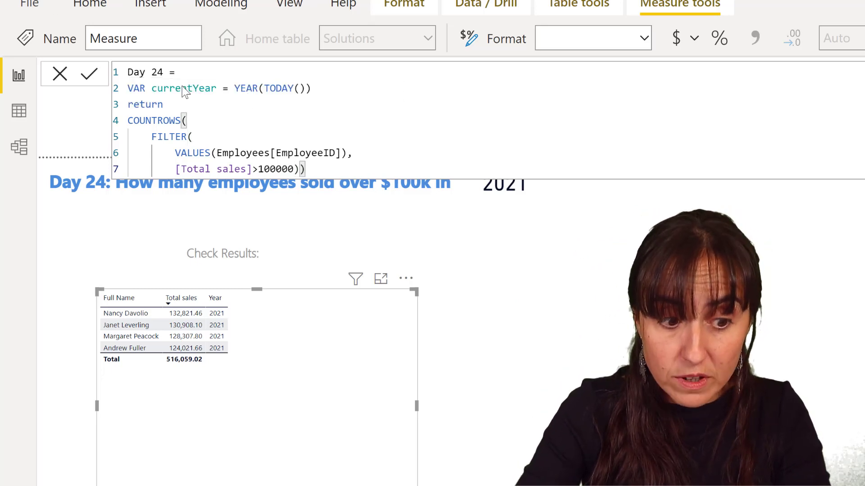
pyautogui.click(179, 108)
pyautogui.press('Return')
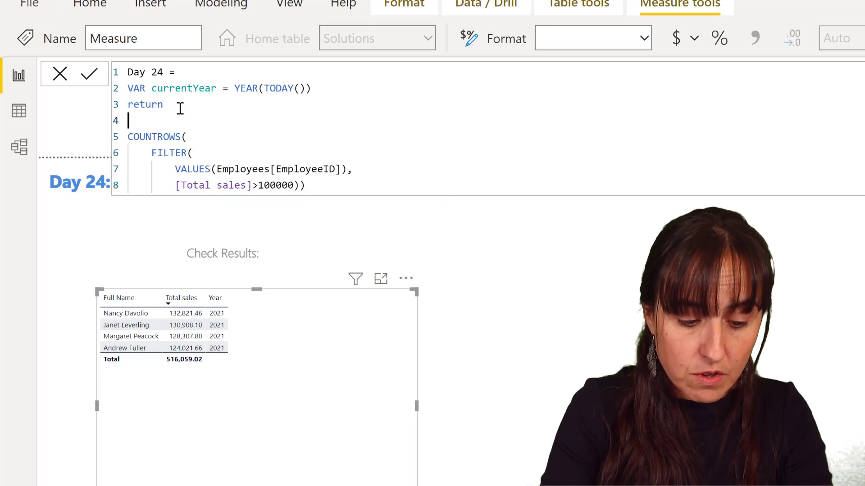
pyautogui.write('CALCULATE(')
pyautogui.click(359, 186)
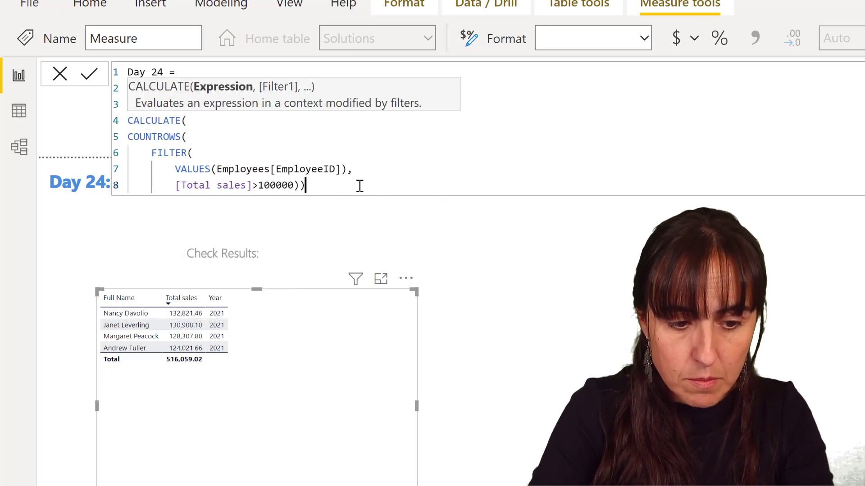
pyautogui.write(',')
pyautogui.press('Return')
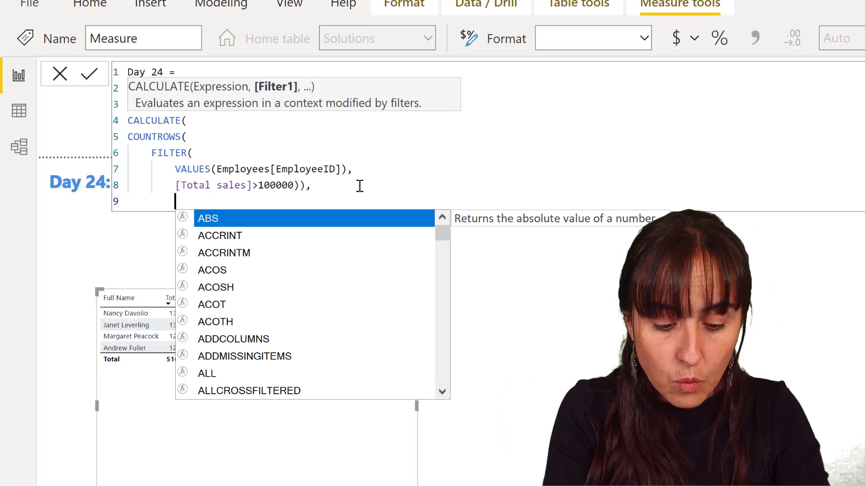
# - Add the filter 'Calendar'[Year]=currentYear, close CALCULATE and commit the Day 24 measure
pyautogui.write('c')
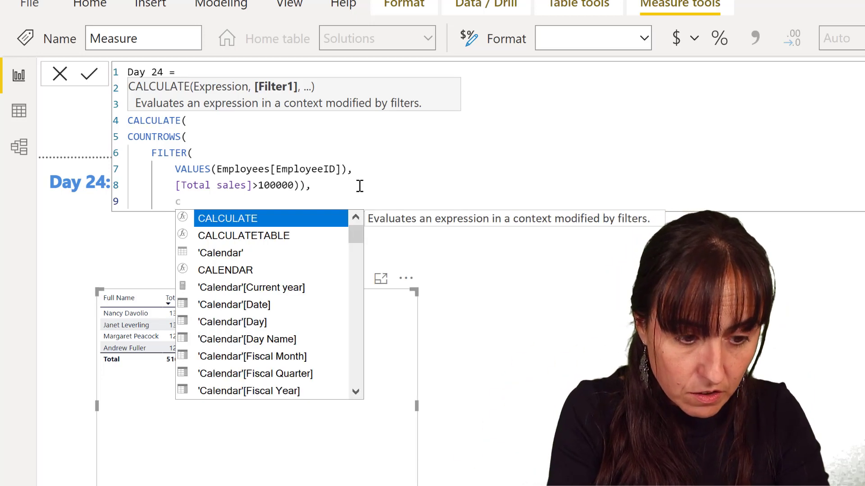
pyautogui.write('ale')
pyautogui.press('Down')
pyautogui.press('Down')
pyautogui.press('Down')
pyautogui.press('Down')
pyautogui.press('Down')
pyautogui.press('Down')
pyautogui.press('Down')
pyautogui.press('Down')
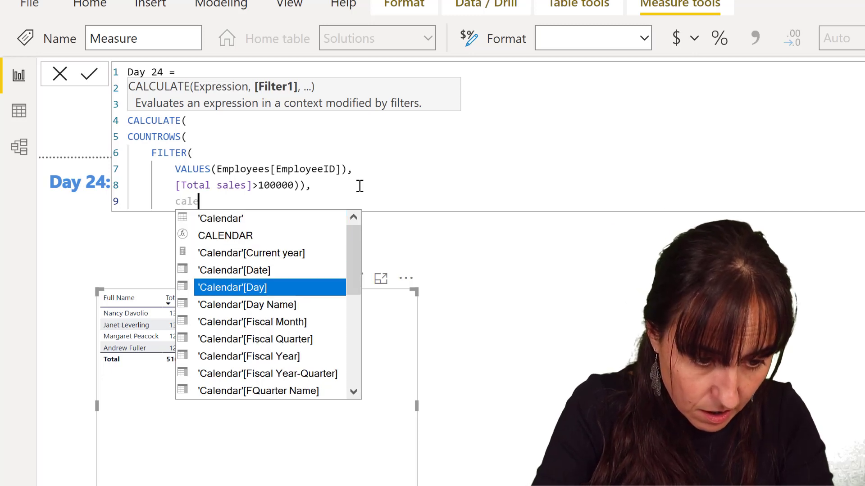
pyautogui.press('Down')
pyautogui.press('Down')
pyautogui.press('Down')
pyautogui.press('Down')
pyautogui.press('Down')
pyautogui.press('Down')
pyautogui.press('Down')
pyautogui.press('Down')
pyautogui.press('Down')
pyautogui.press('Down')
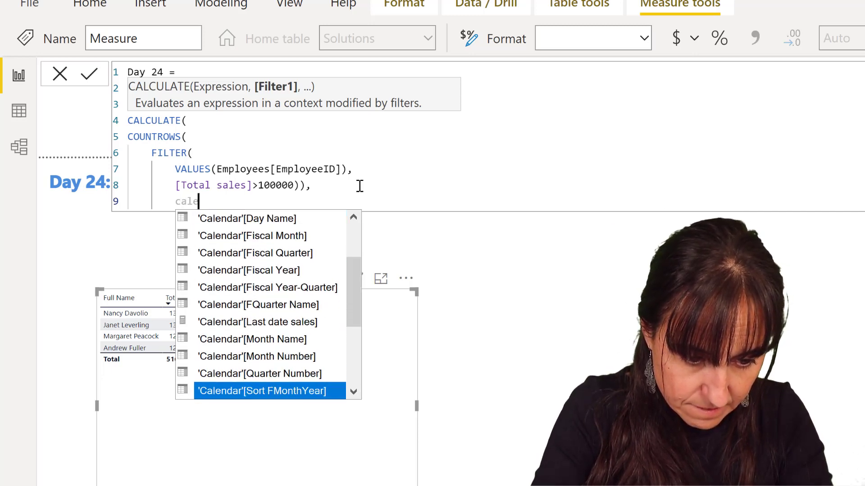
pyautogui.press('Down')
pyautogui.press('Down')
pyautogui.press('Down')
pyautogui.press('Up')
pyautogui.press('Tab')
pyautogui.write('=cu')
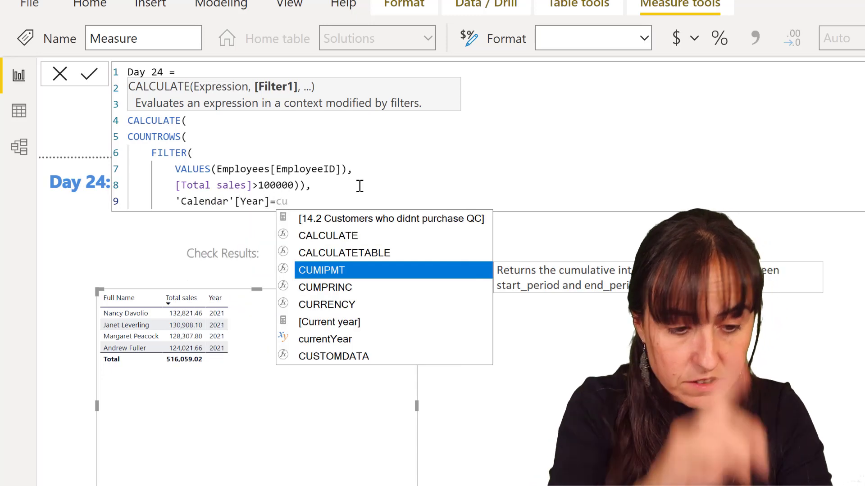
pyautogui.press('Down')
pyautogui.press('Down')
pyautogui.press('Down')
pyautogui.press('Down')
pyautogui.press('Tab')
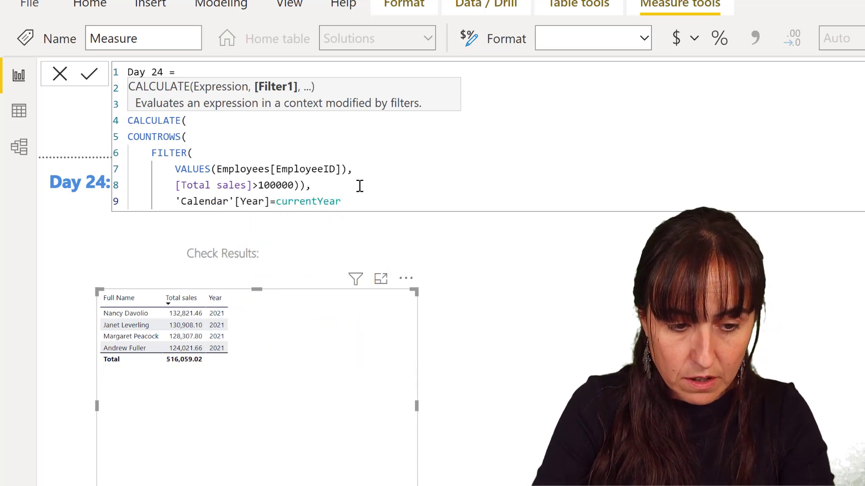
pyautogui.write(')')
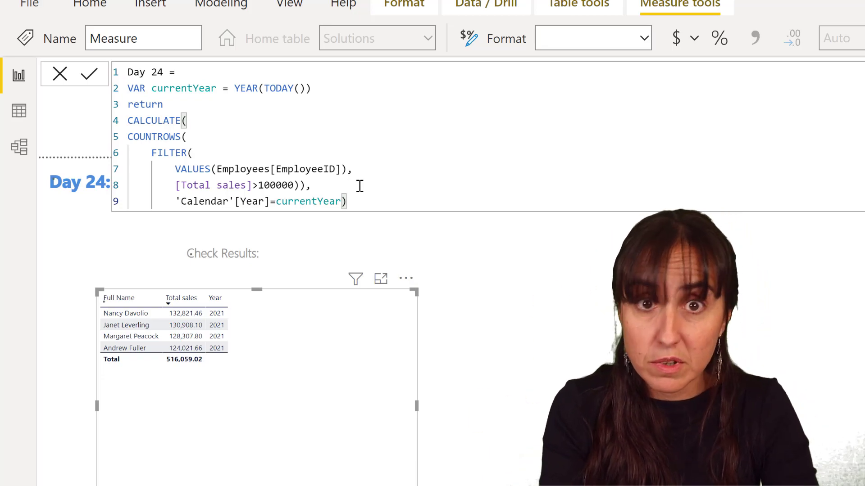
pyautogui.press('Return')
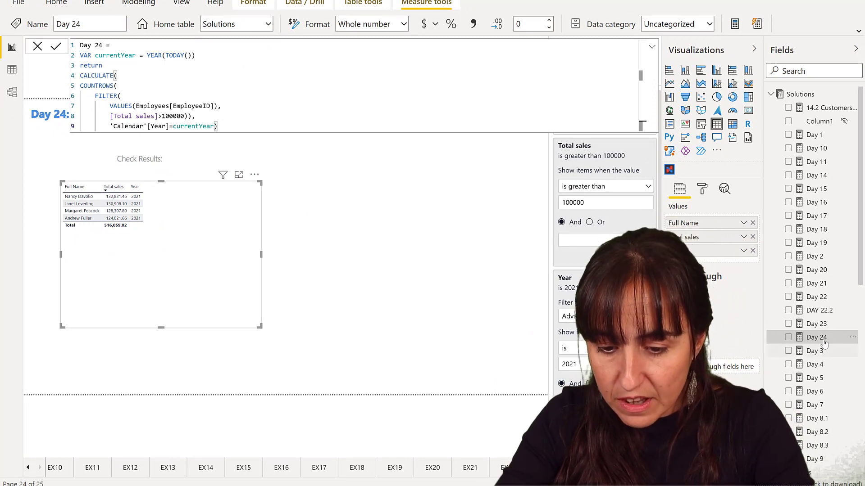
# - Place the Day 24 measure on the report page as a Card visual displaying 4
pyautogui.moveTo(824, 343); pyautogui.dragTo(429, 237)
pyautogui.click(748, 110)
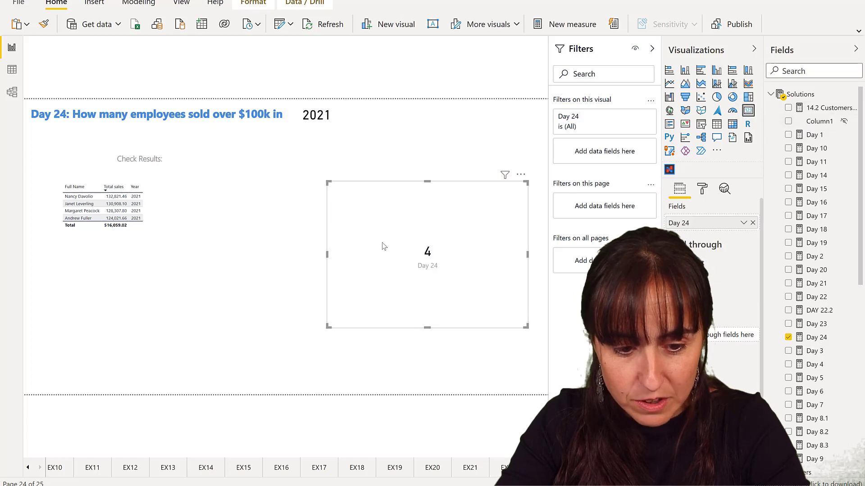